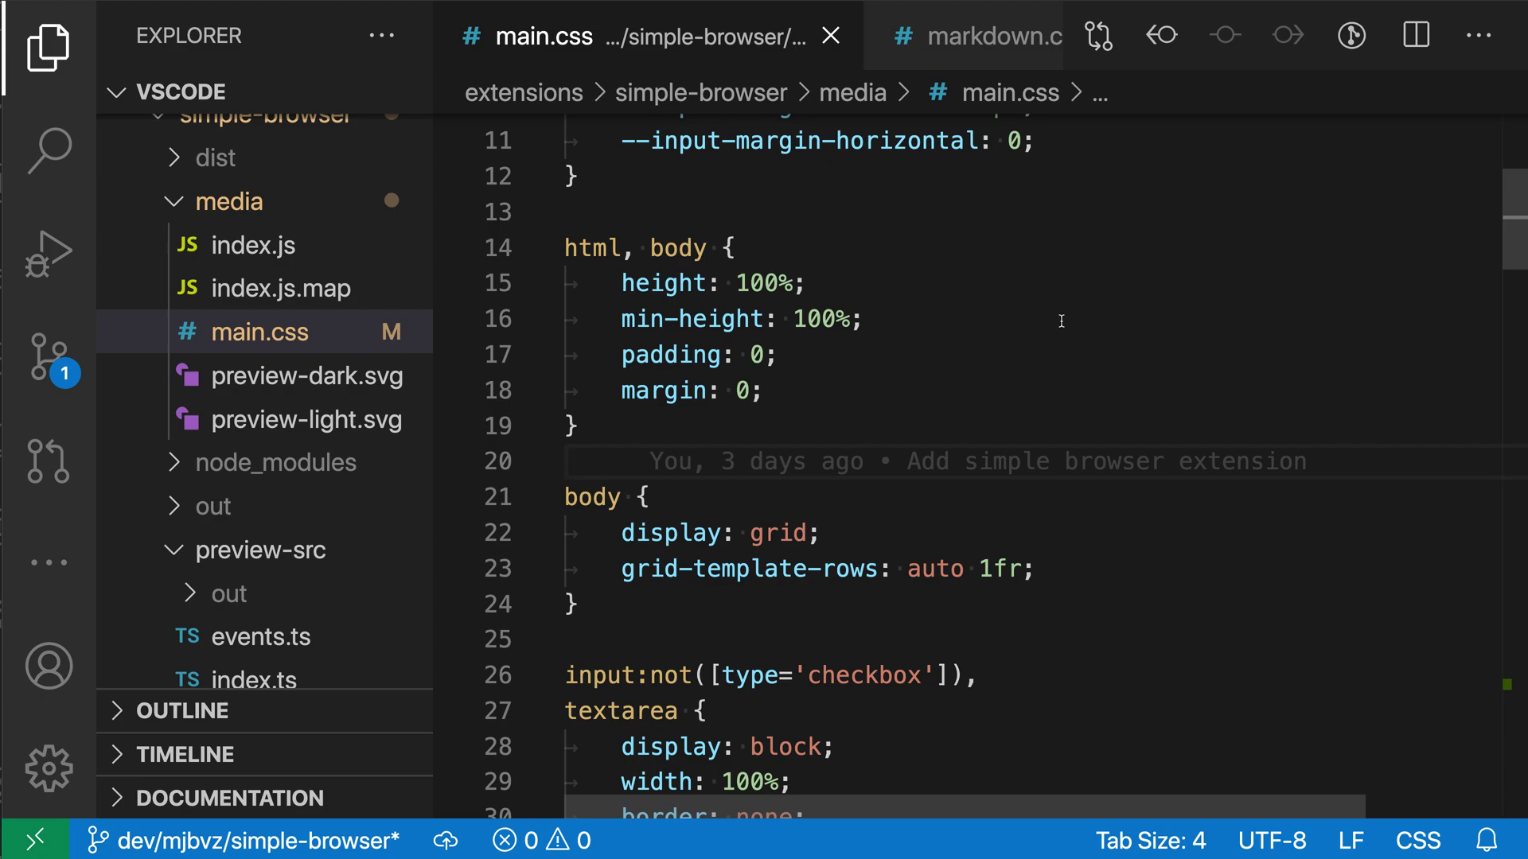
Step: Enable Window: Auto Detect Color Scheme by searching Settings for 'auto detect'
{"action": "key", "text": "ctrl+comma"}
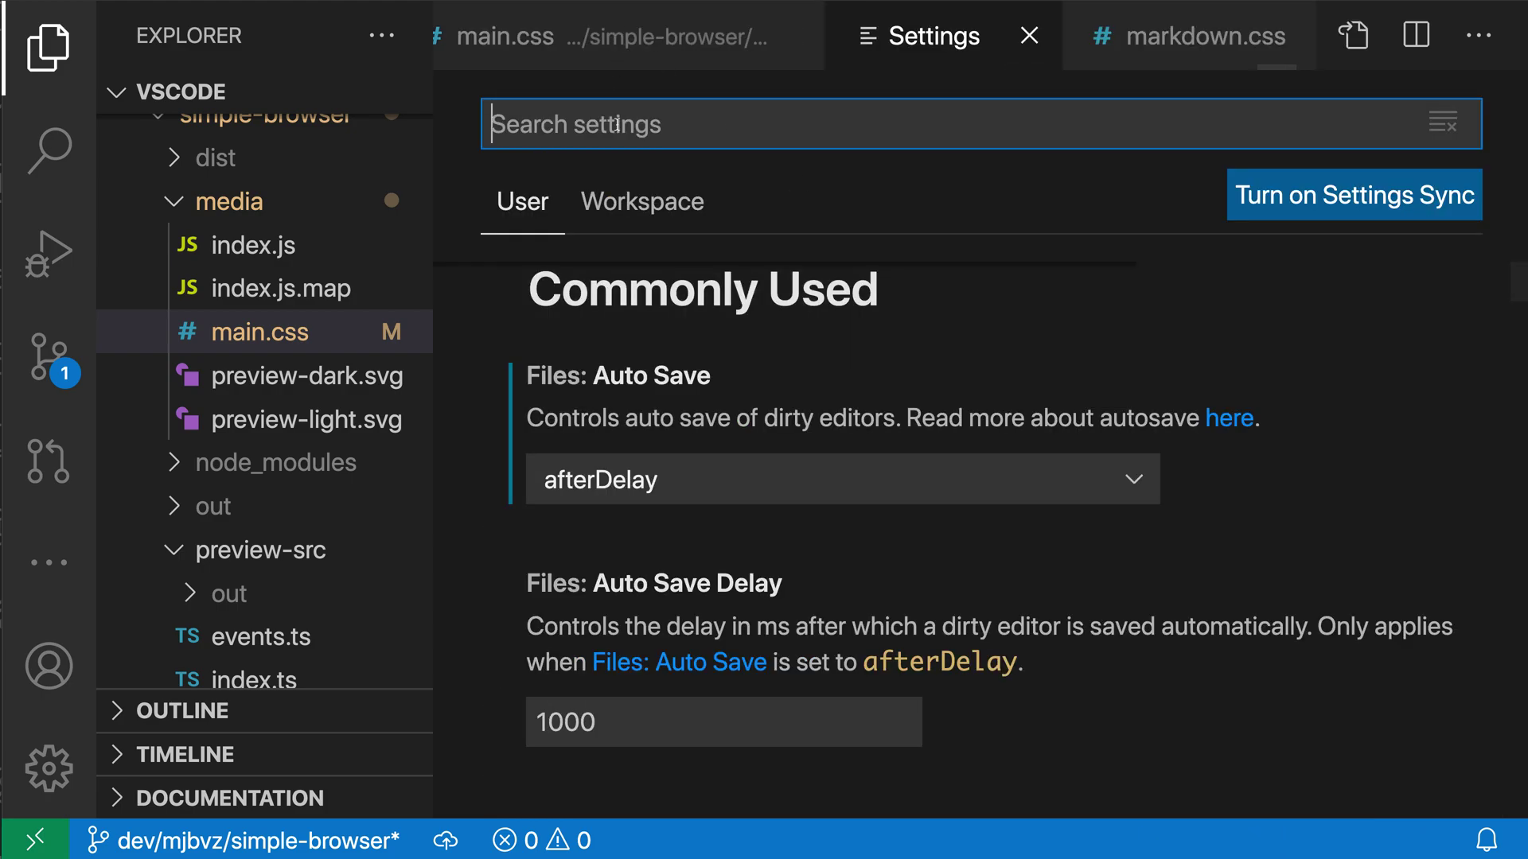
{"action": "type", "text": "auto detect"}
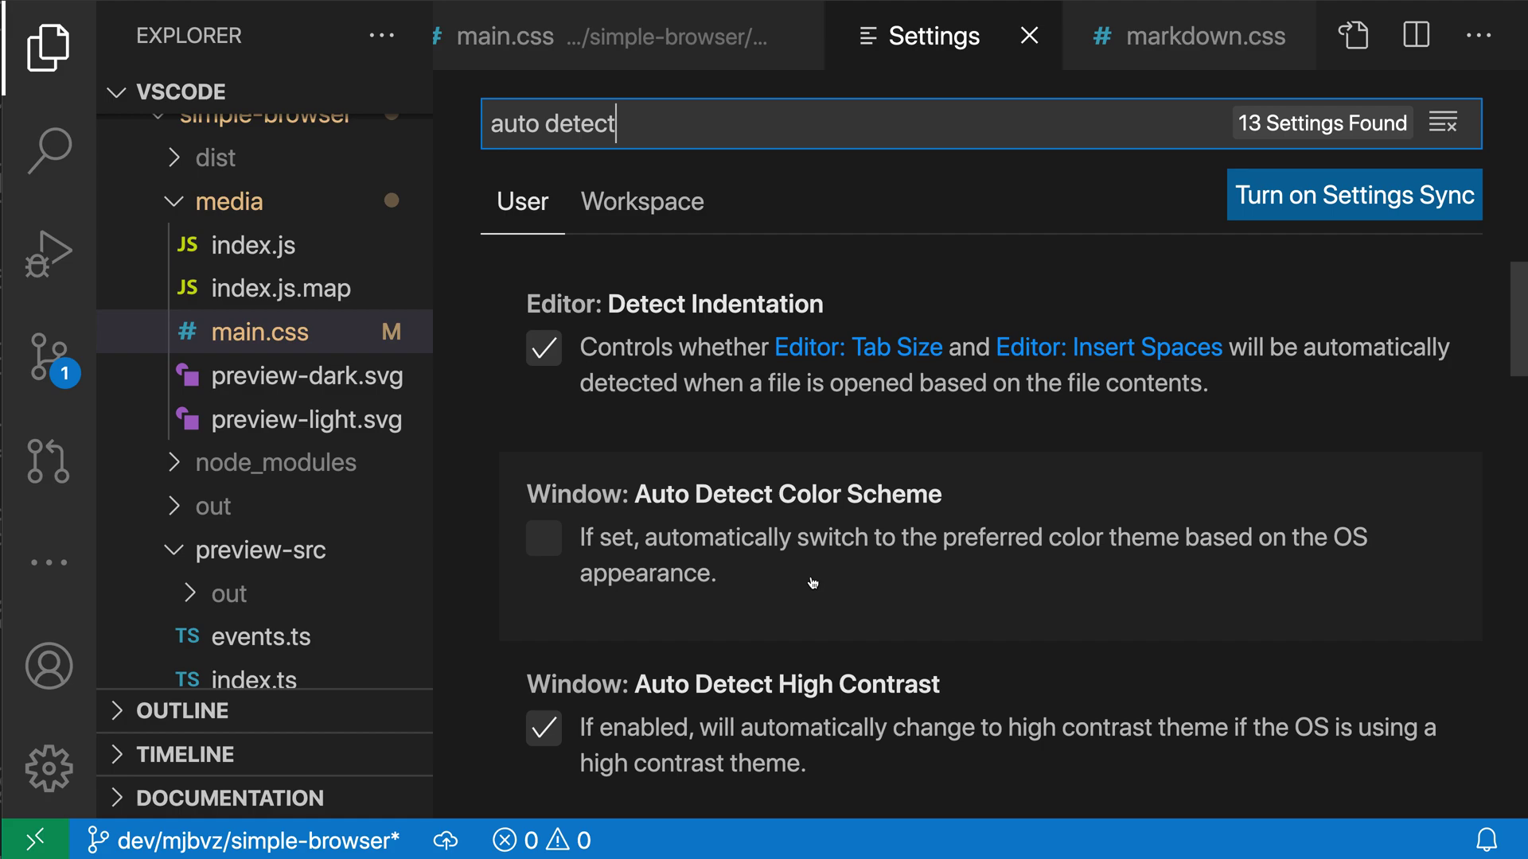
{"action": "left_click", "coordinate": [545, 540]}
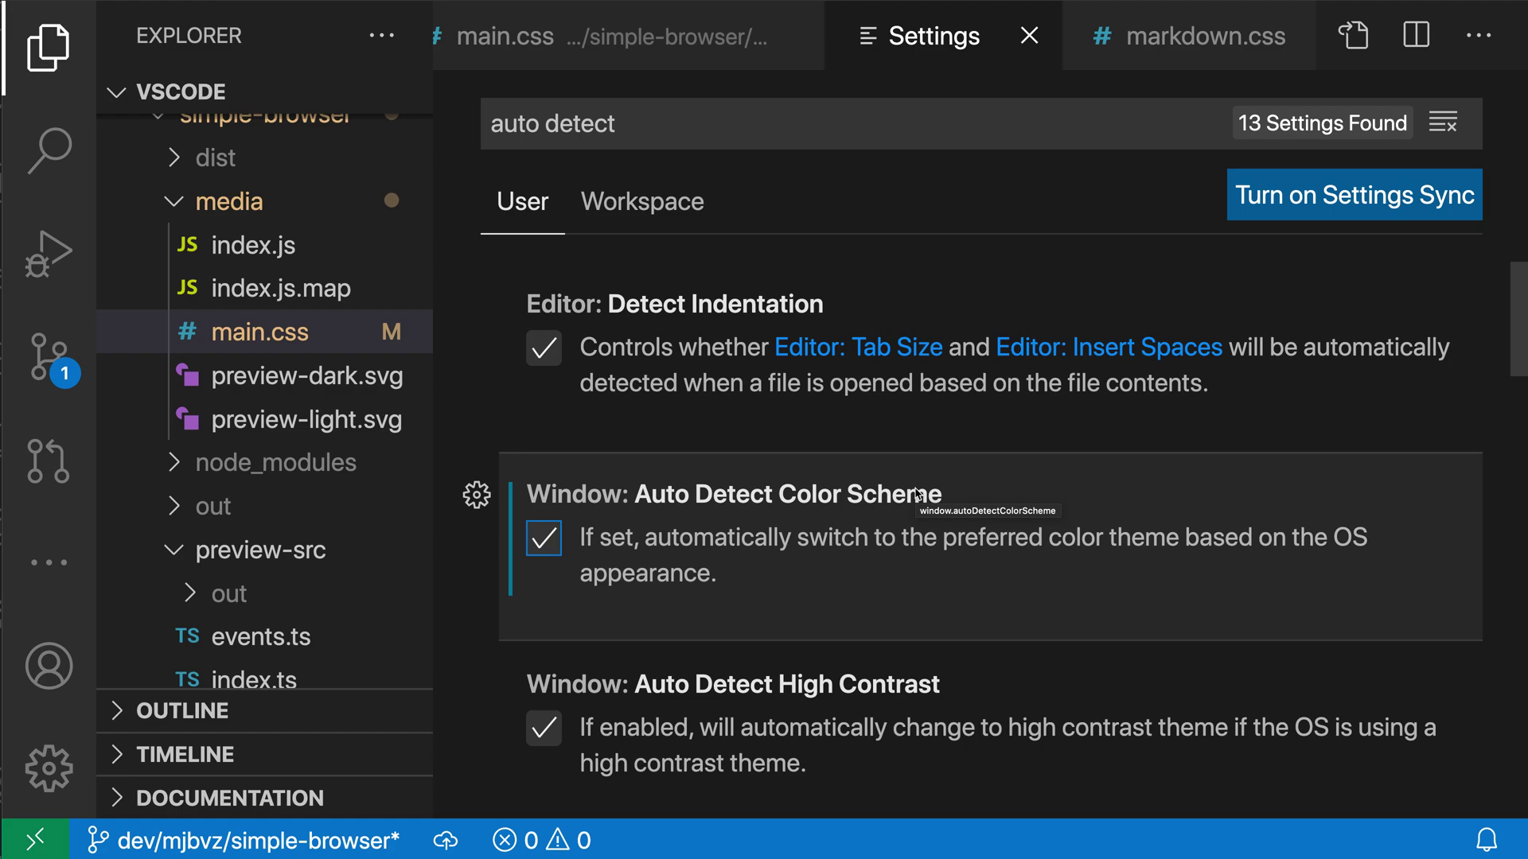
Step: Switch the macOS appearance to Light, then back to Dark
{"action": "key", "text": "super+Tab"}
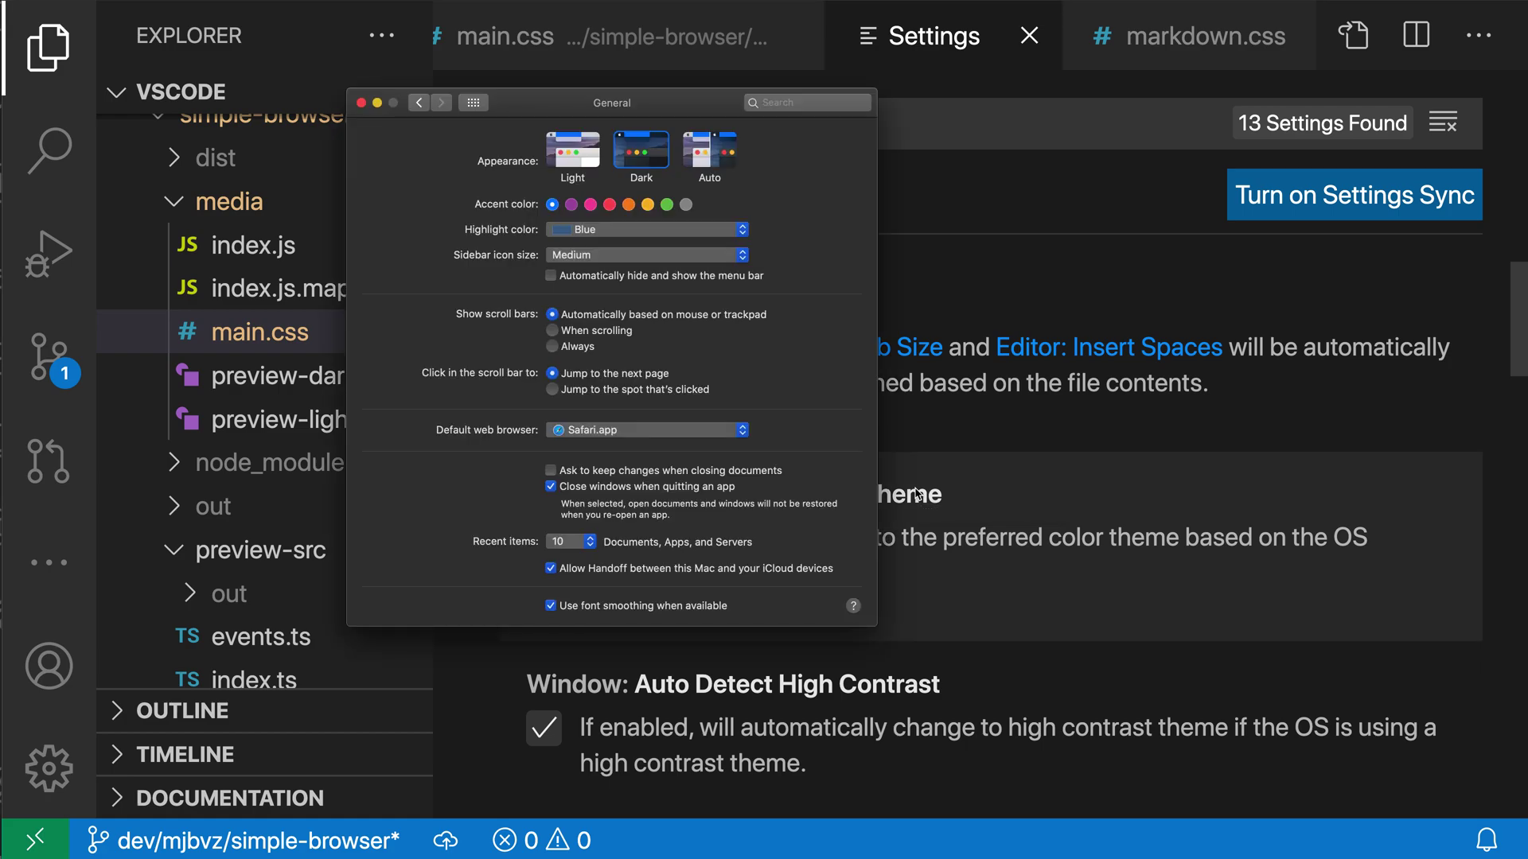
{"action": "left_click", "coordinate": [569, 161]}
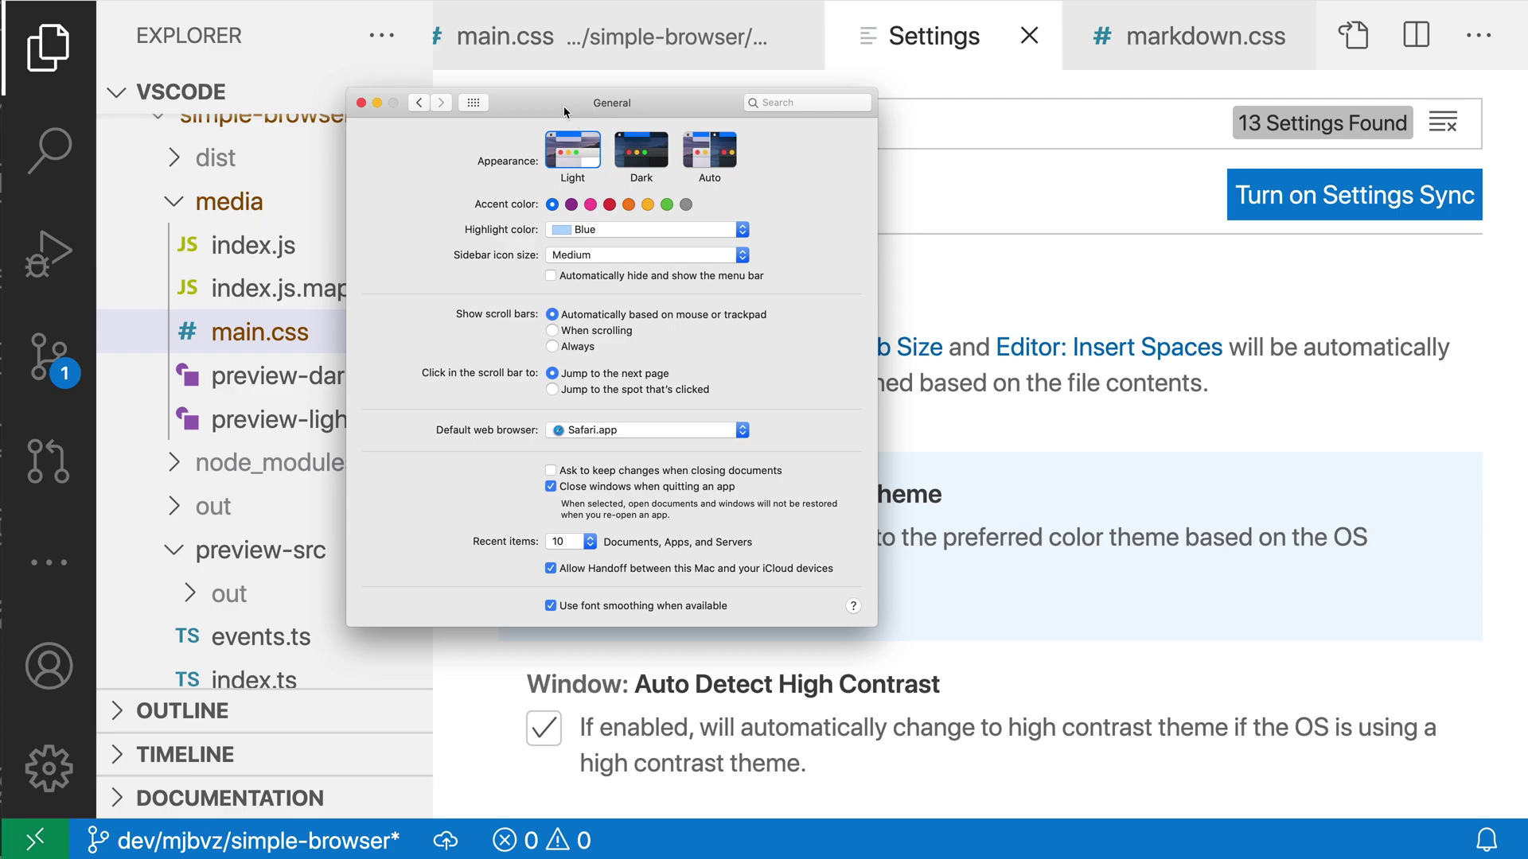
{"action": "left_click_drag", "start_coordinate": [567, 112], "coordinate": [630, 157]}
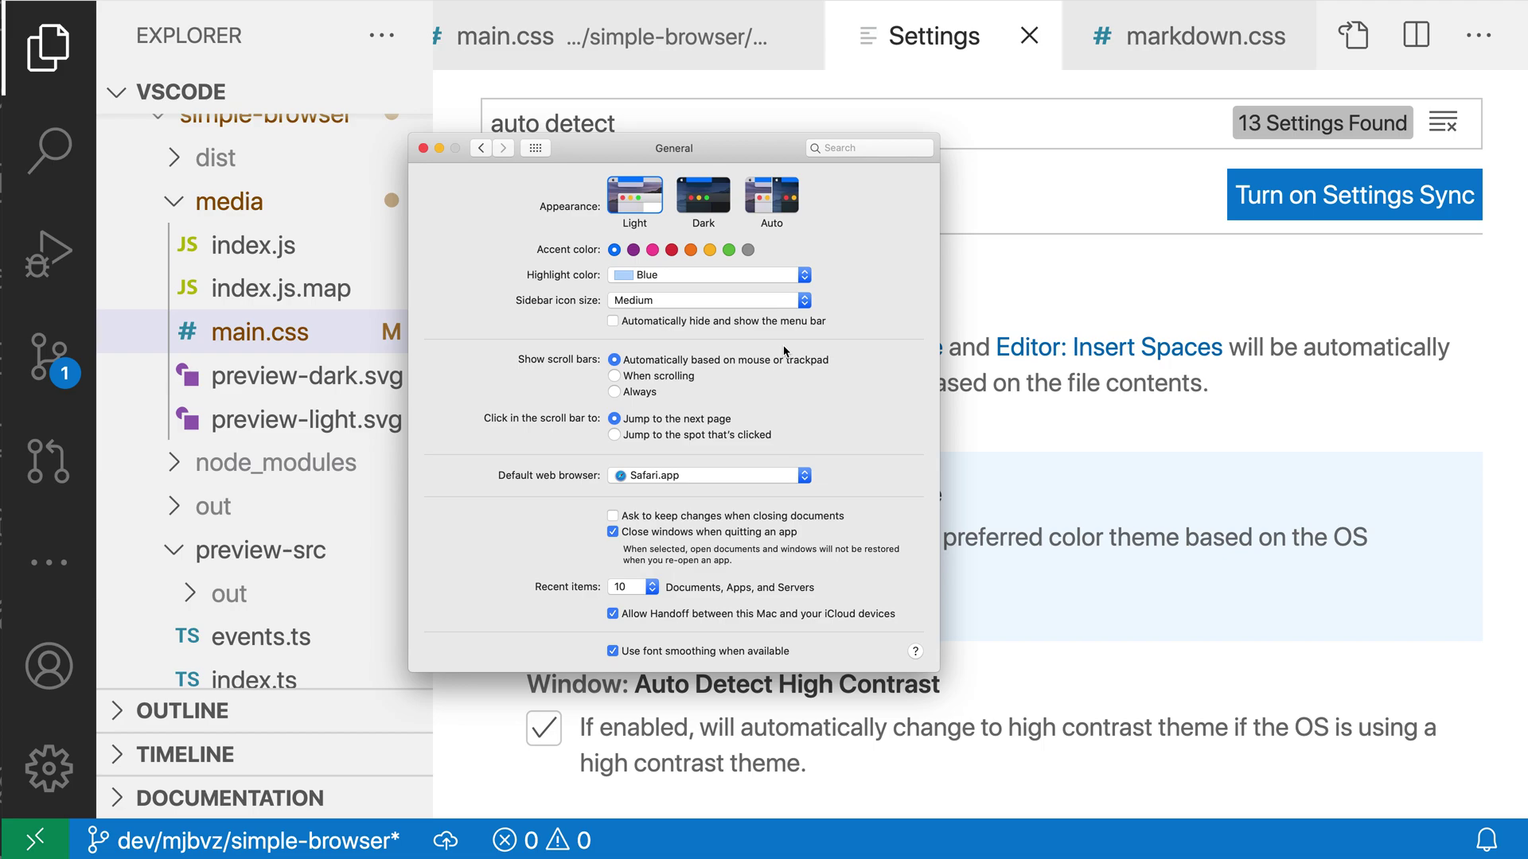
{"action": "left_click", "coordinate": [704, 195]}
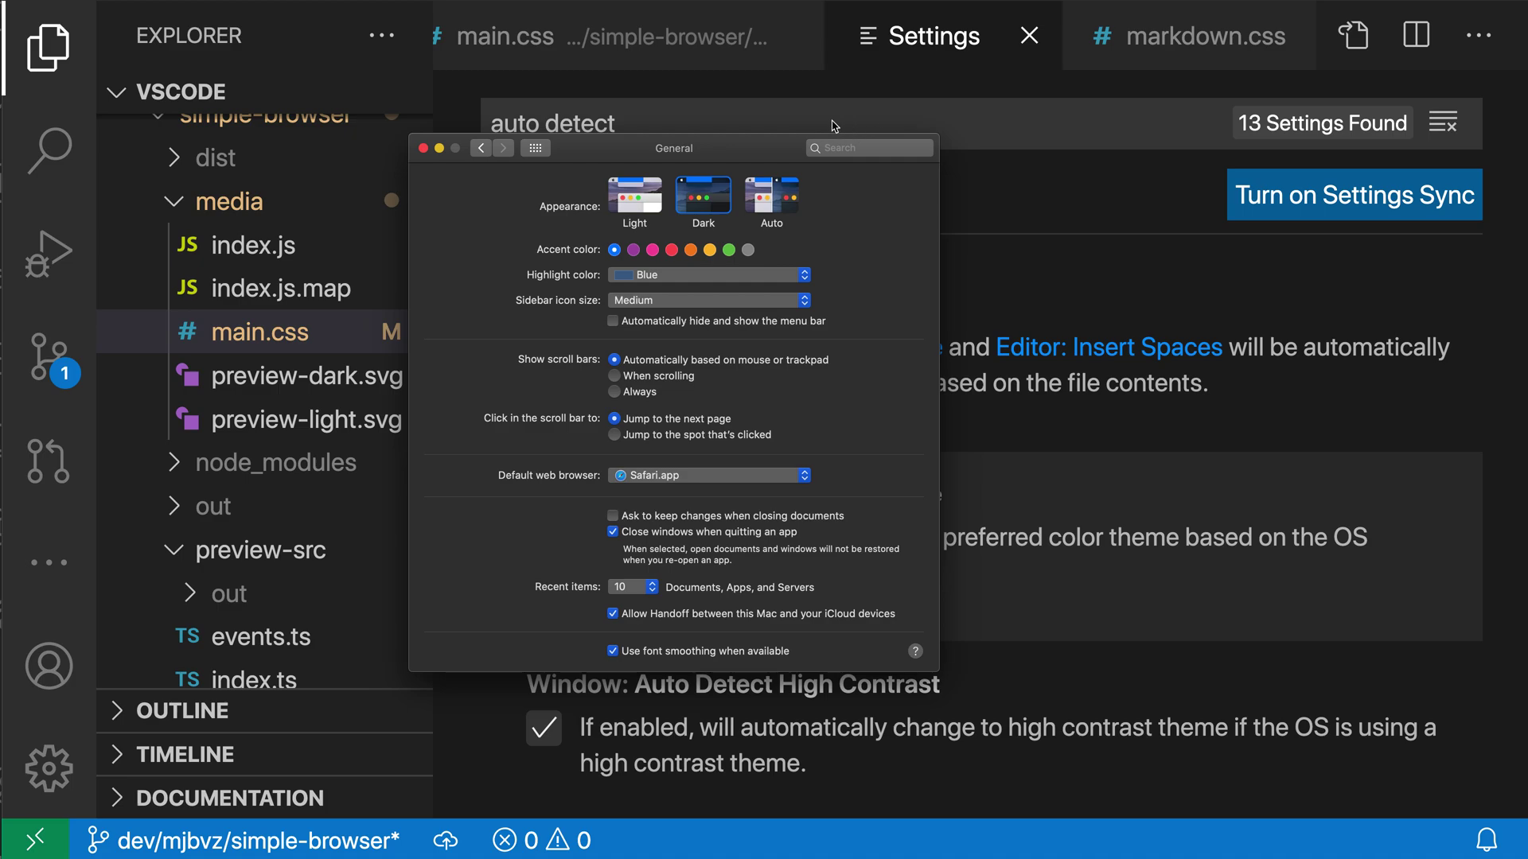
{"action": "left_click", "coordinate": [833, 125]}
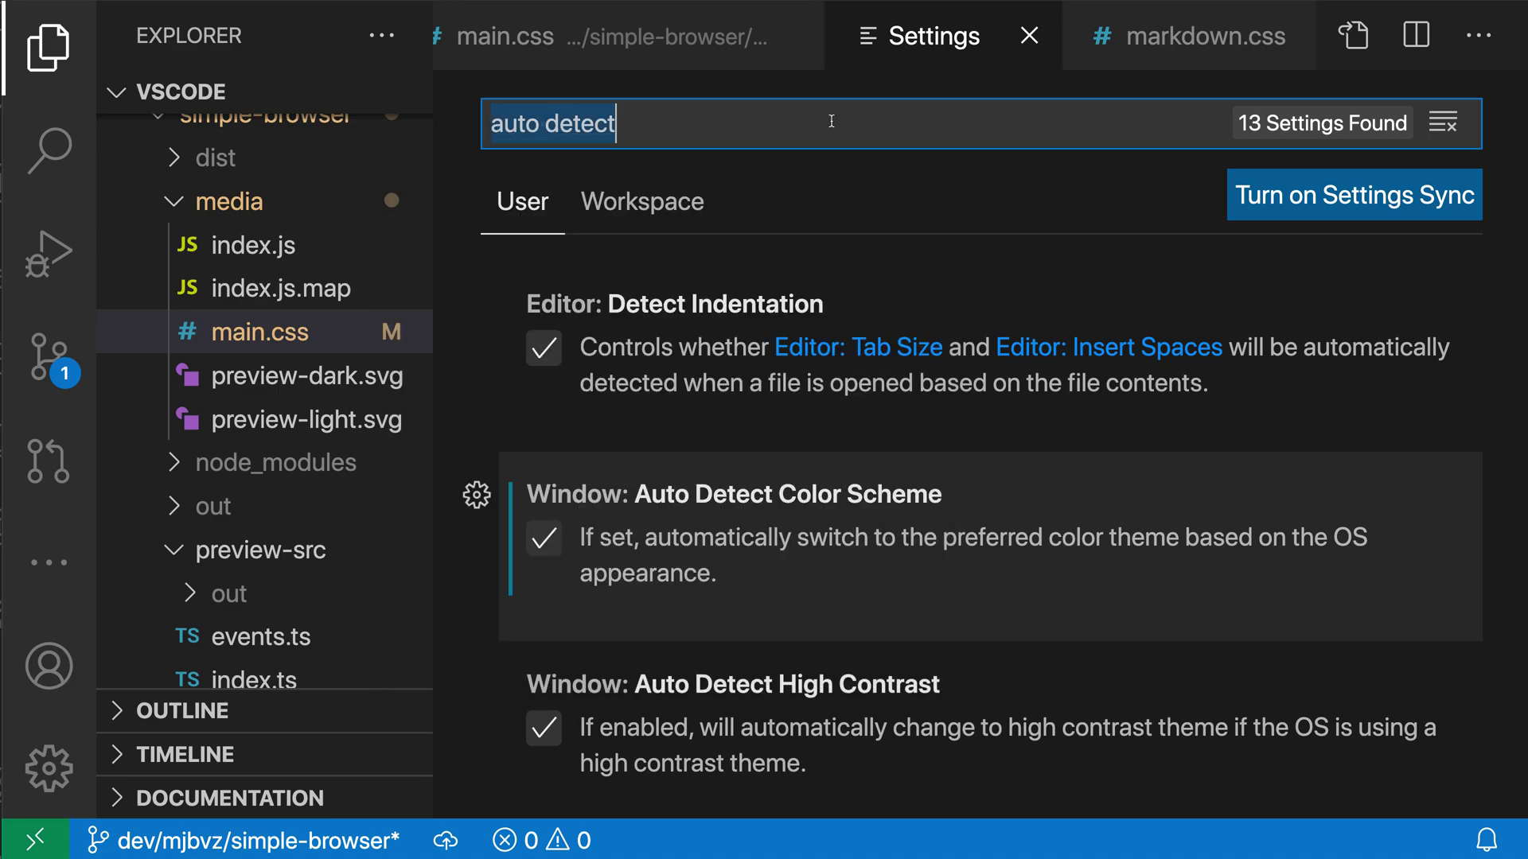
{"action": "type", "text": "p"}
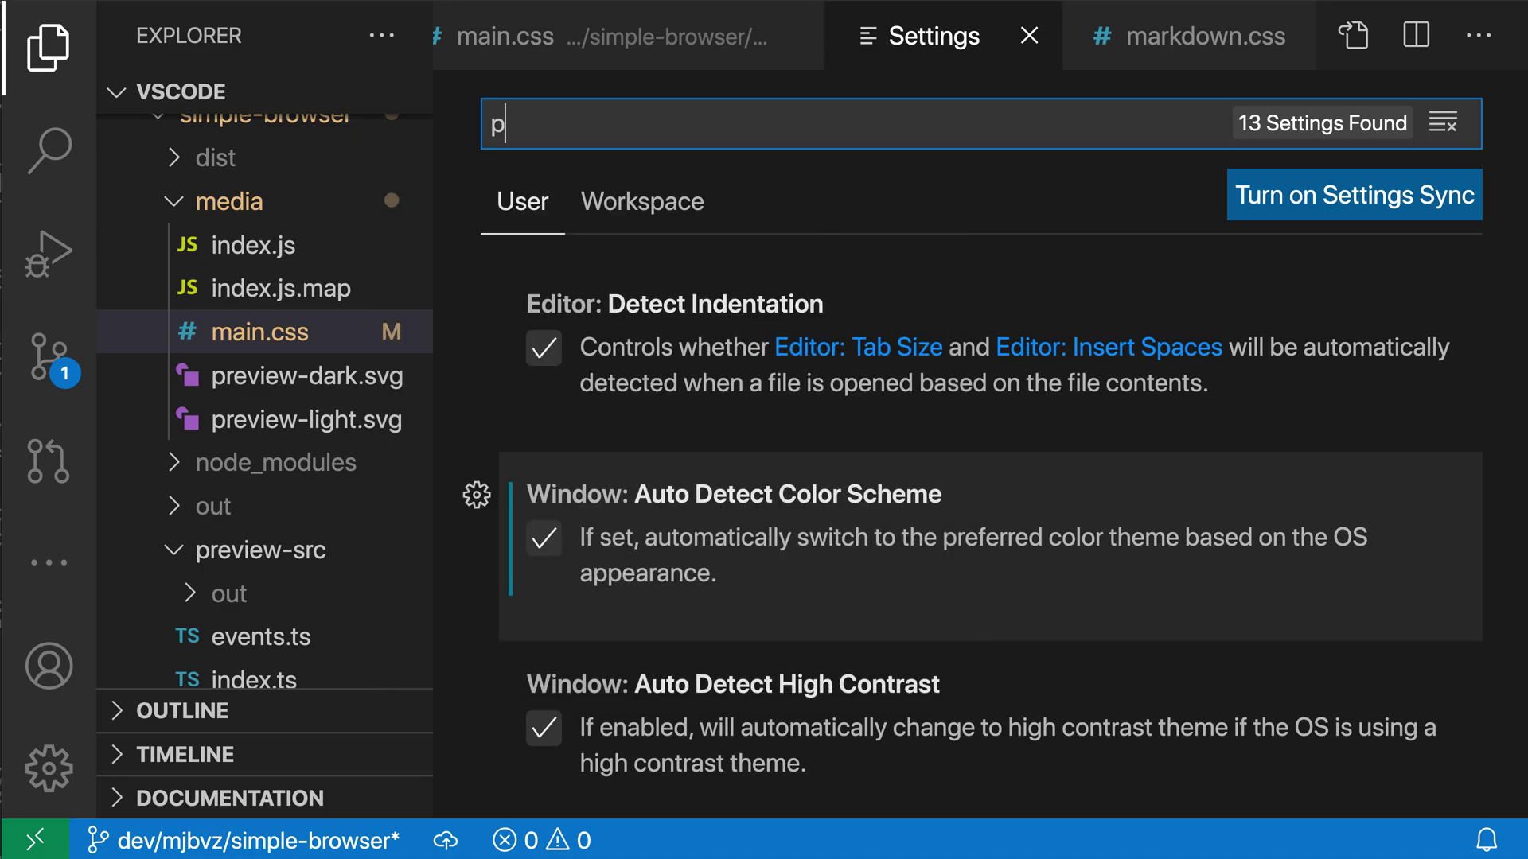
{"action": "type", "text": "refferred color"}
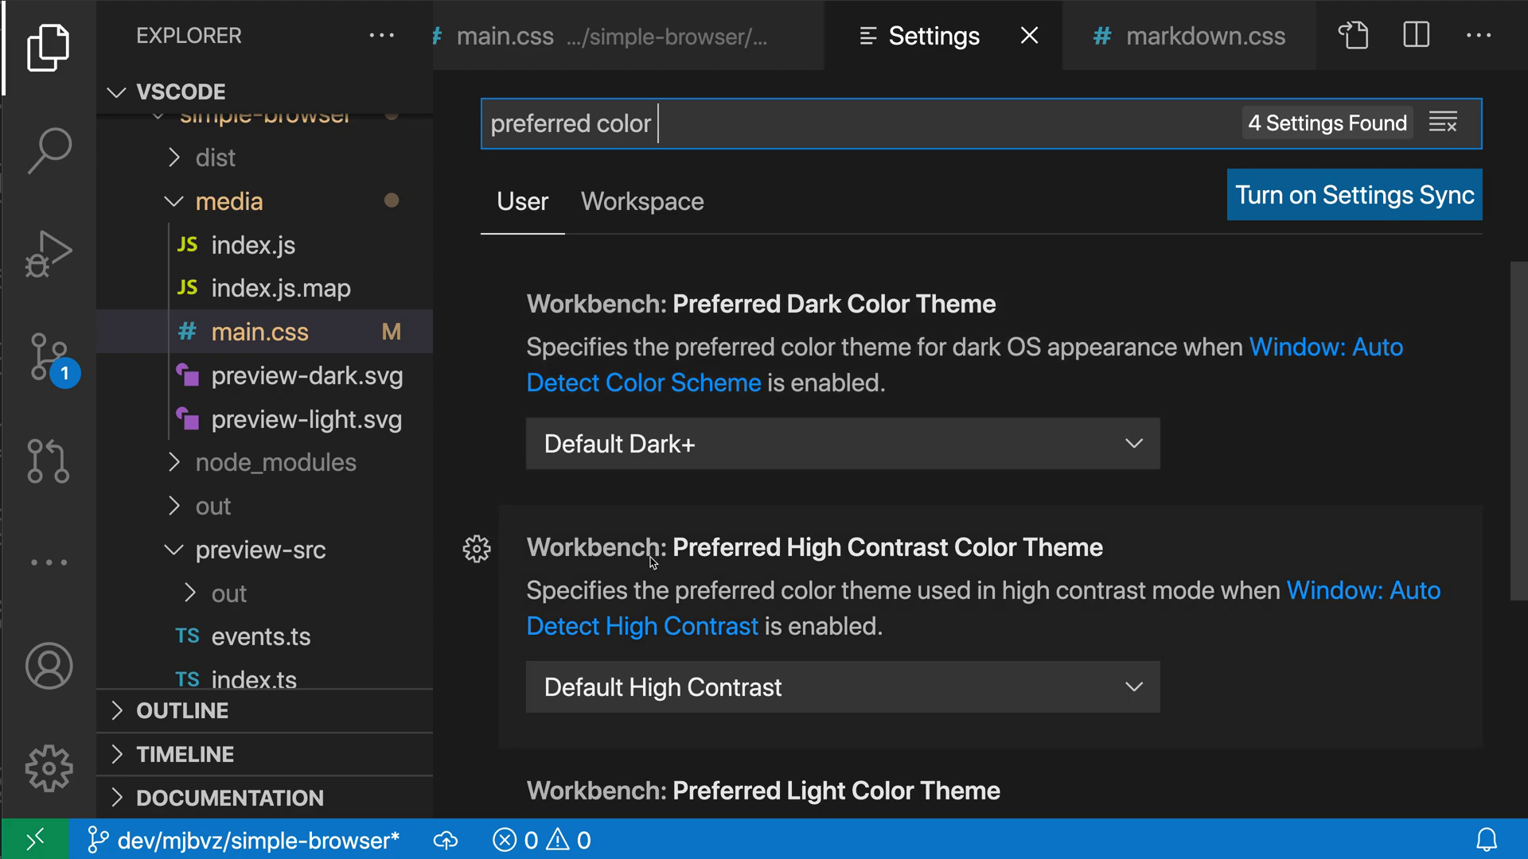
{"action": "scroll", "coordinate": [651, 559], "scroll_direction": "down", "scroll_amount": 3}
{"action": "scroll", "coordinate": [651, 559], "scroll_direction": "down", "scroll_amount": 1}
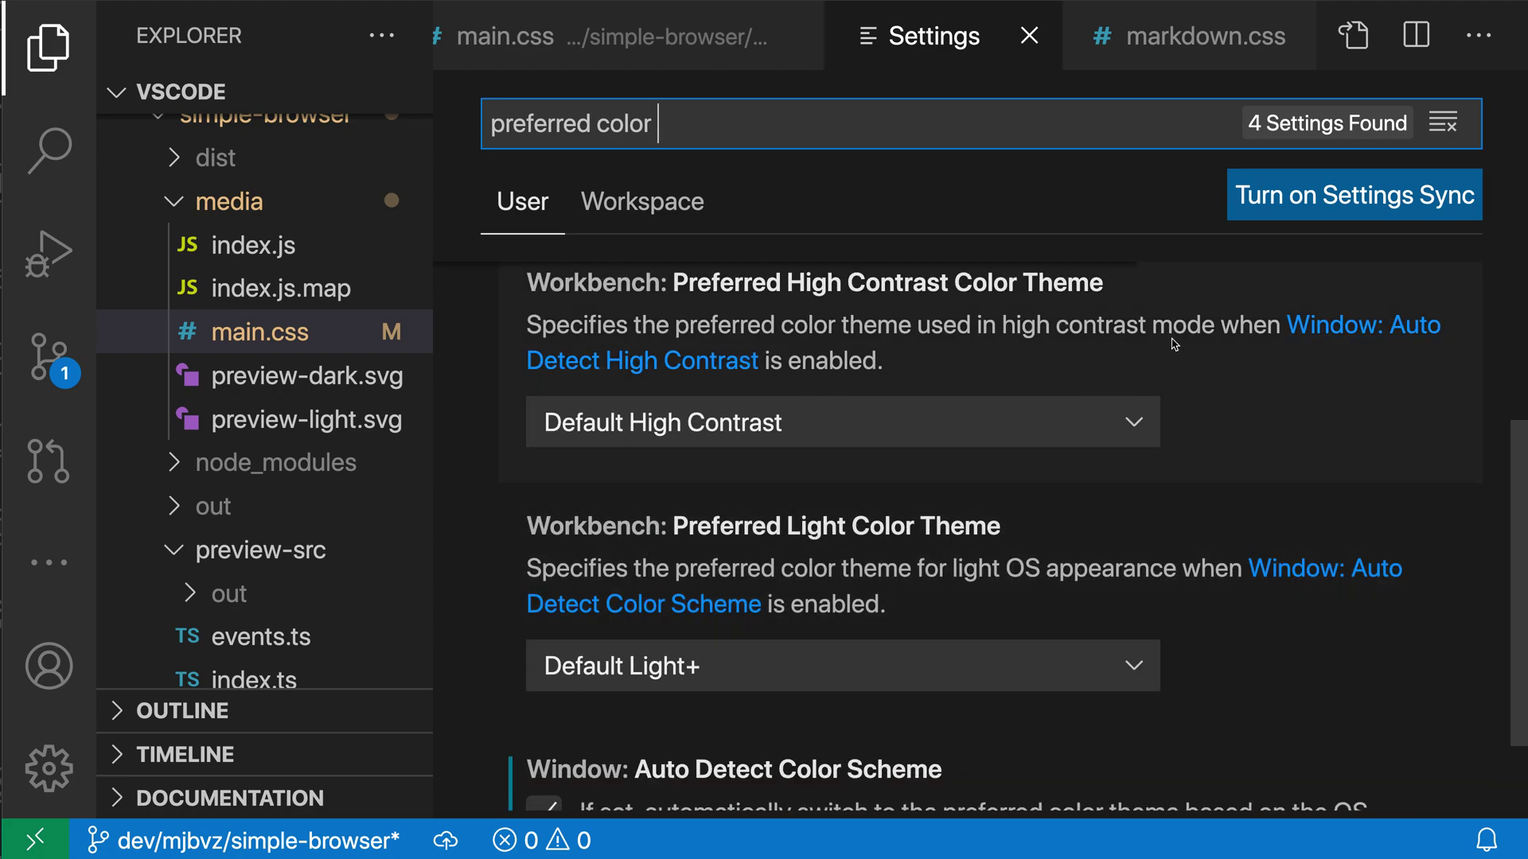
{"action": "scroll", "coordinate": [1174, 343], "scroll_direction": "up", "scroll_amount": 1}
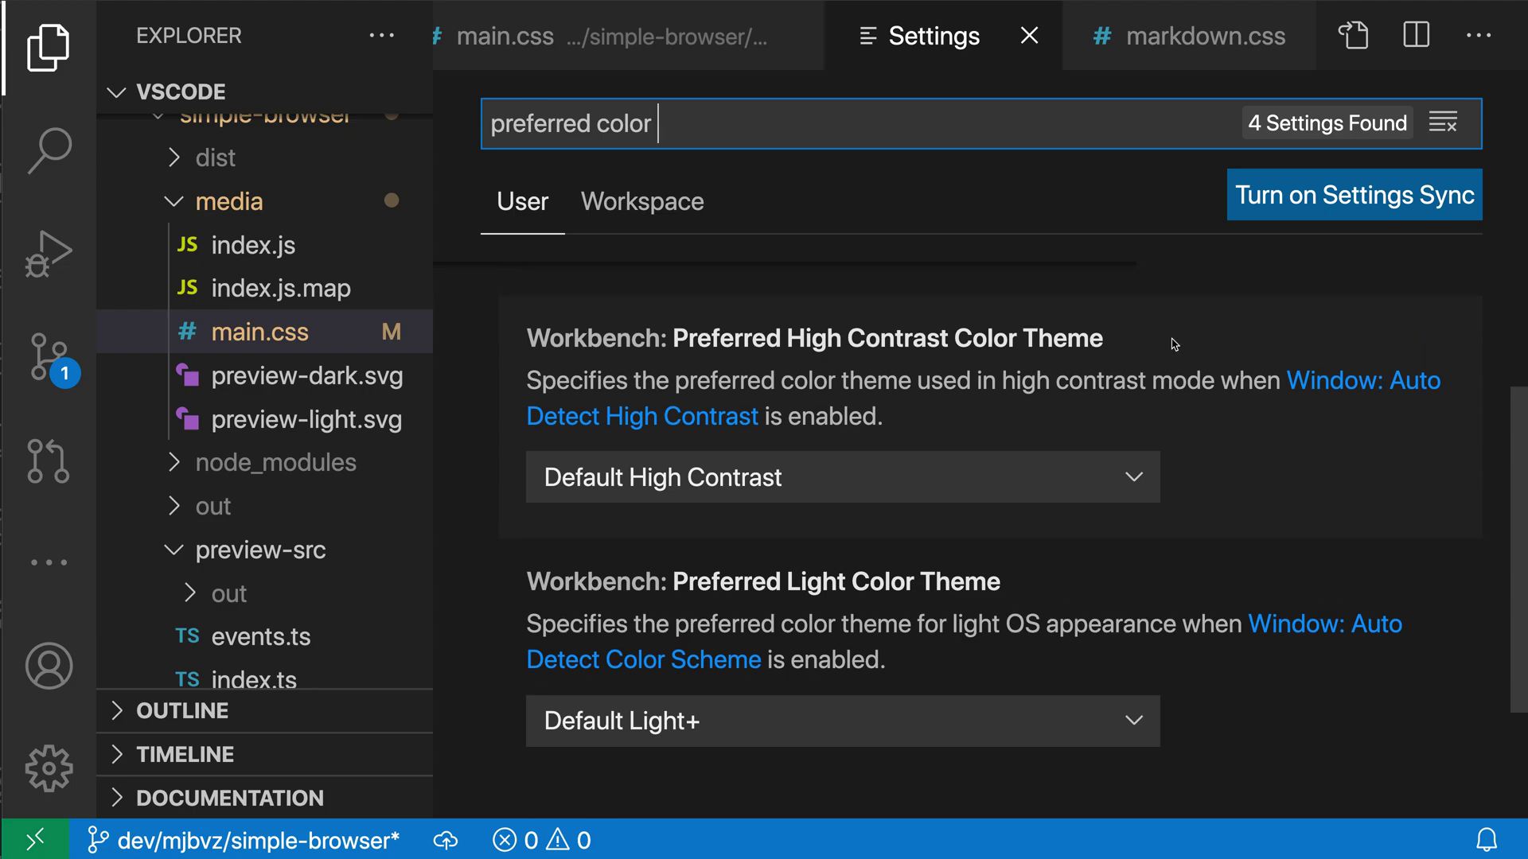
{"action": "scroll", "coordinate": [1172, 344], "scroll_direction": "down", "scroll_amount": 2}
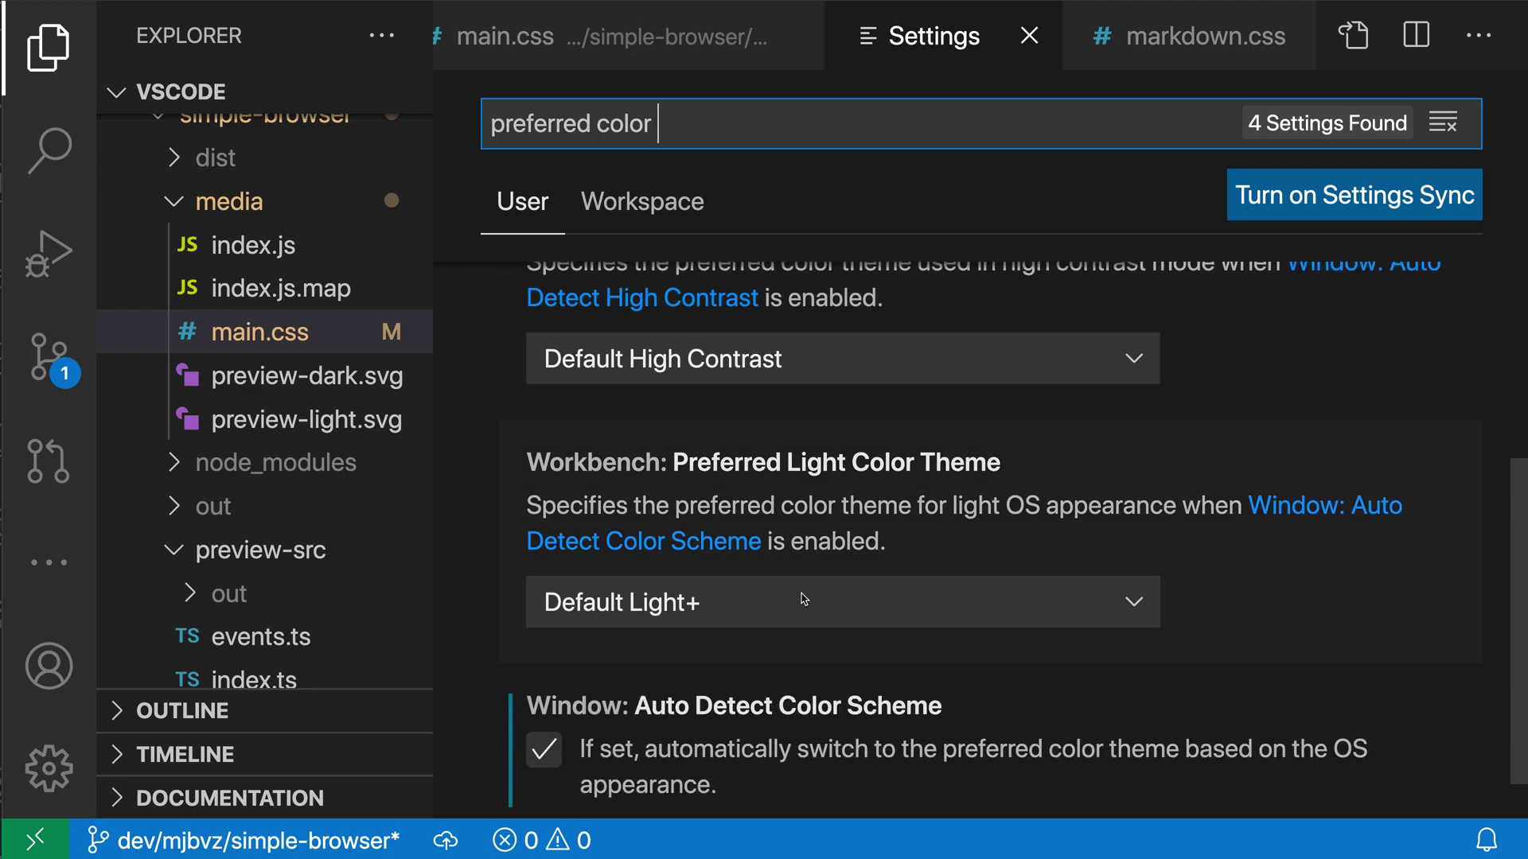
Step: Open the Preferred Light Color Theme dropdown in the 'preferred color' settings results
{"action": "left_click", "coordinate": [803, 600]}
{"action": "scroll", "coordinate": [750, 703], "scroll_direction": "down", "scroll_amount": 1}
{"action": "scroll", "coordinate": [750, 703], "scroll_direction": "down", "scroll_amount": 2}
{"action": "scroll", "coordinate": [716, 692], "scroll_direction": "down", "scroll_amount": 1}
{"action": "scroll", "coordinate": [692, 680], "scroll_direction": "down", "scroll_amount": 1}
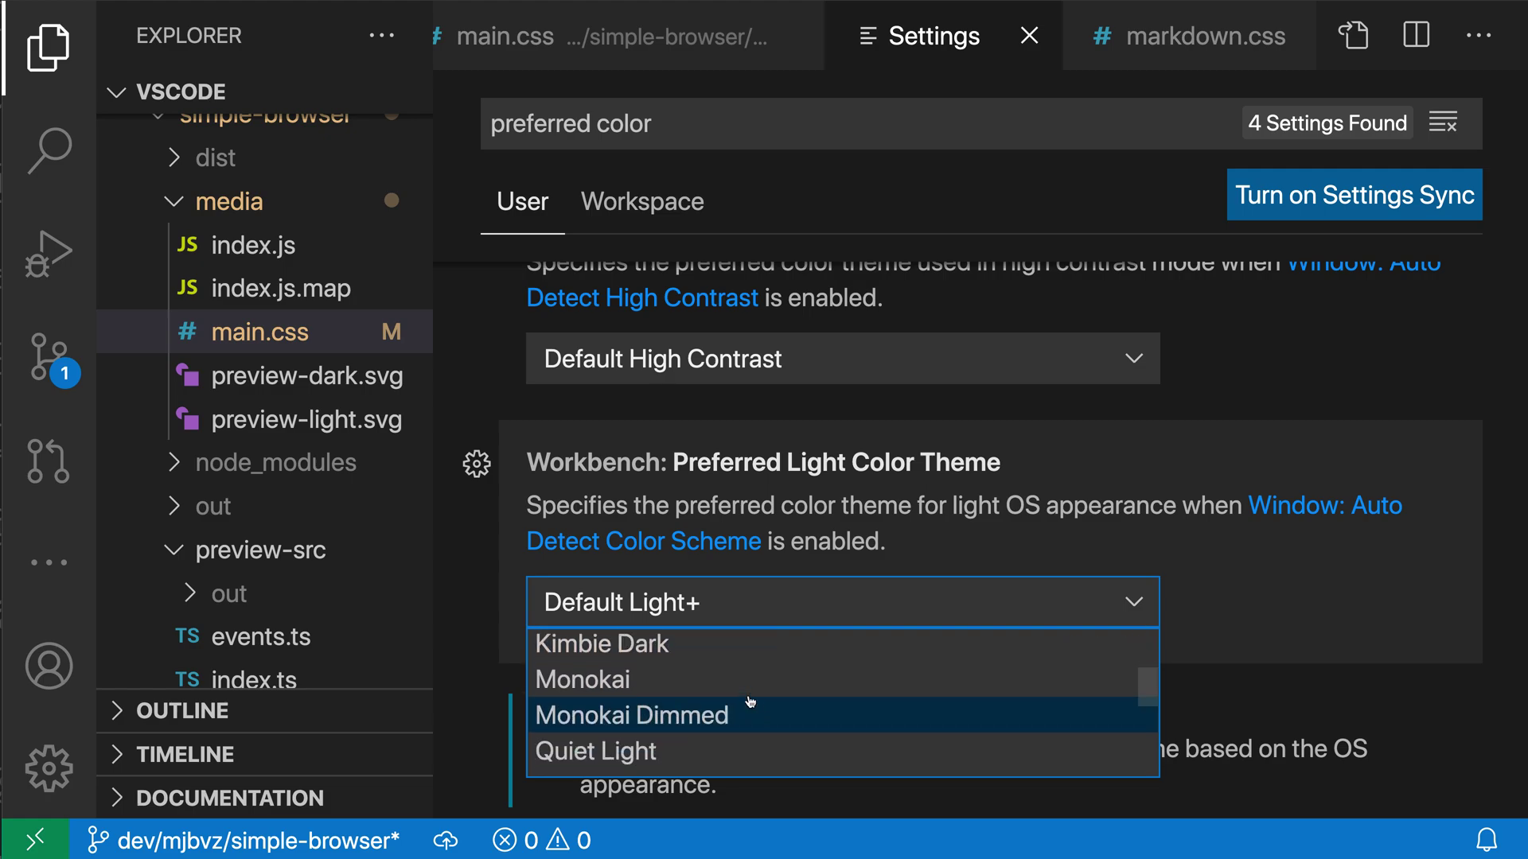
Step: Set Workbench: Preferred Light Color Theme to Quiet Light
{"action": "left_click", "coordinate": [681, 677]}
{"action": "left_click", "coordinate": [697, 609]}
{"action": "scroll", "coordinate": [669, 717], "scroll_direction": "down", "scroll_amount": 3}
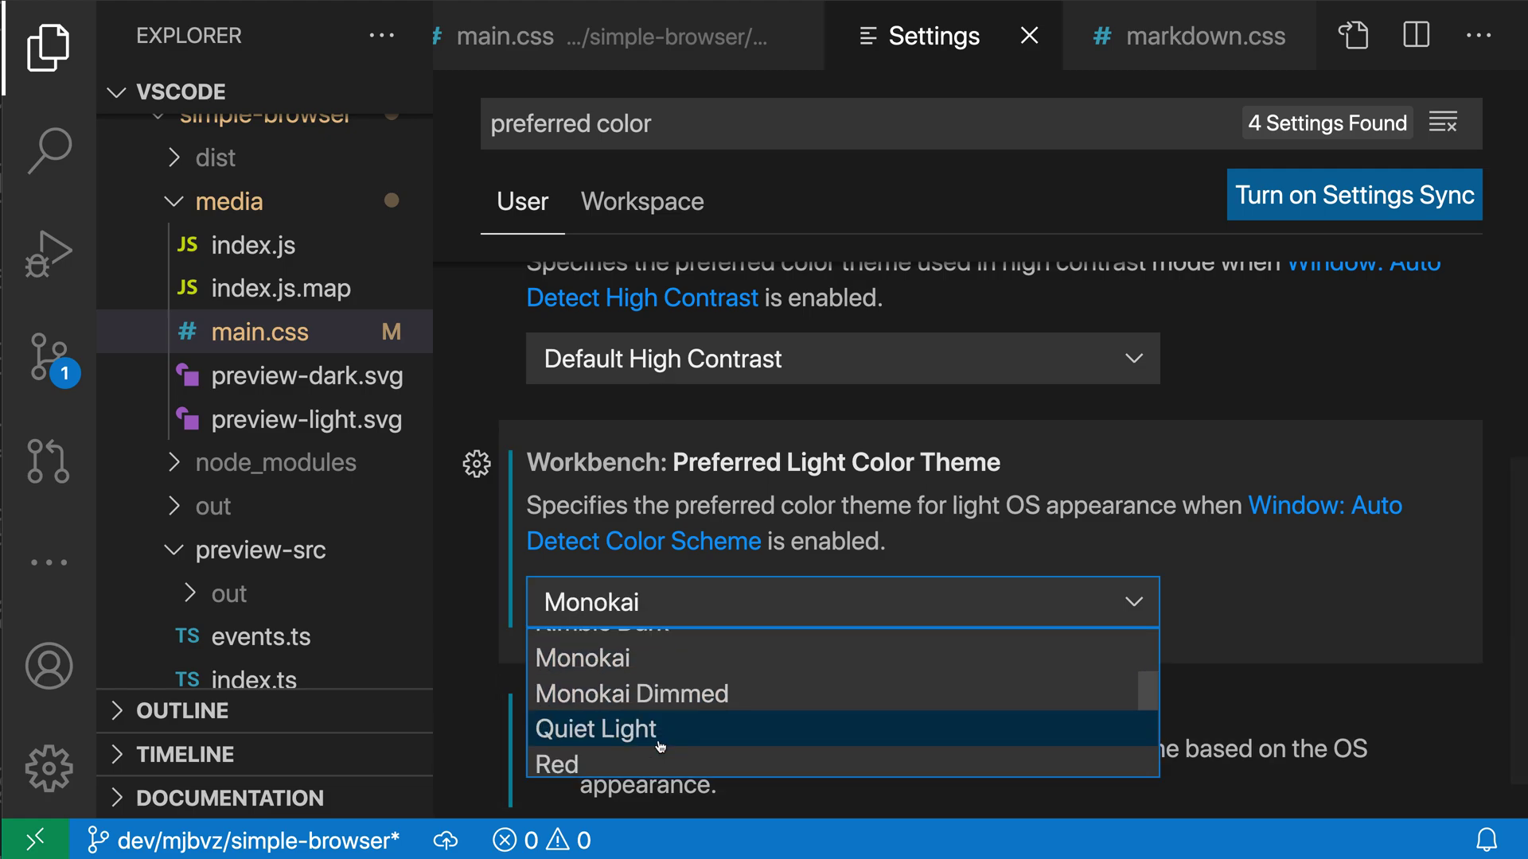
{"action": "left_click", "coordinate": [659, 730]}
{"action": "scroll", "coordinate": [679, 370], "scroll_direction": "up", "scroll_amount": 3}
{"action": "scroll", "coordinate": [678, 382], "scroll_direction": "up", "scroll_amount": 1}
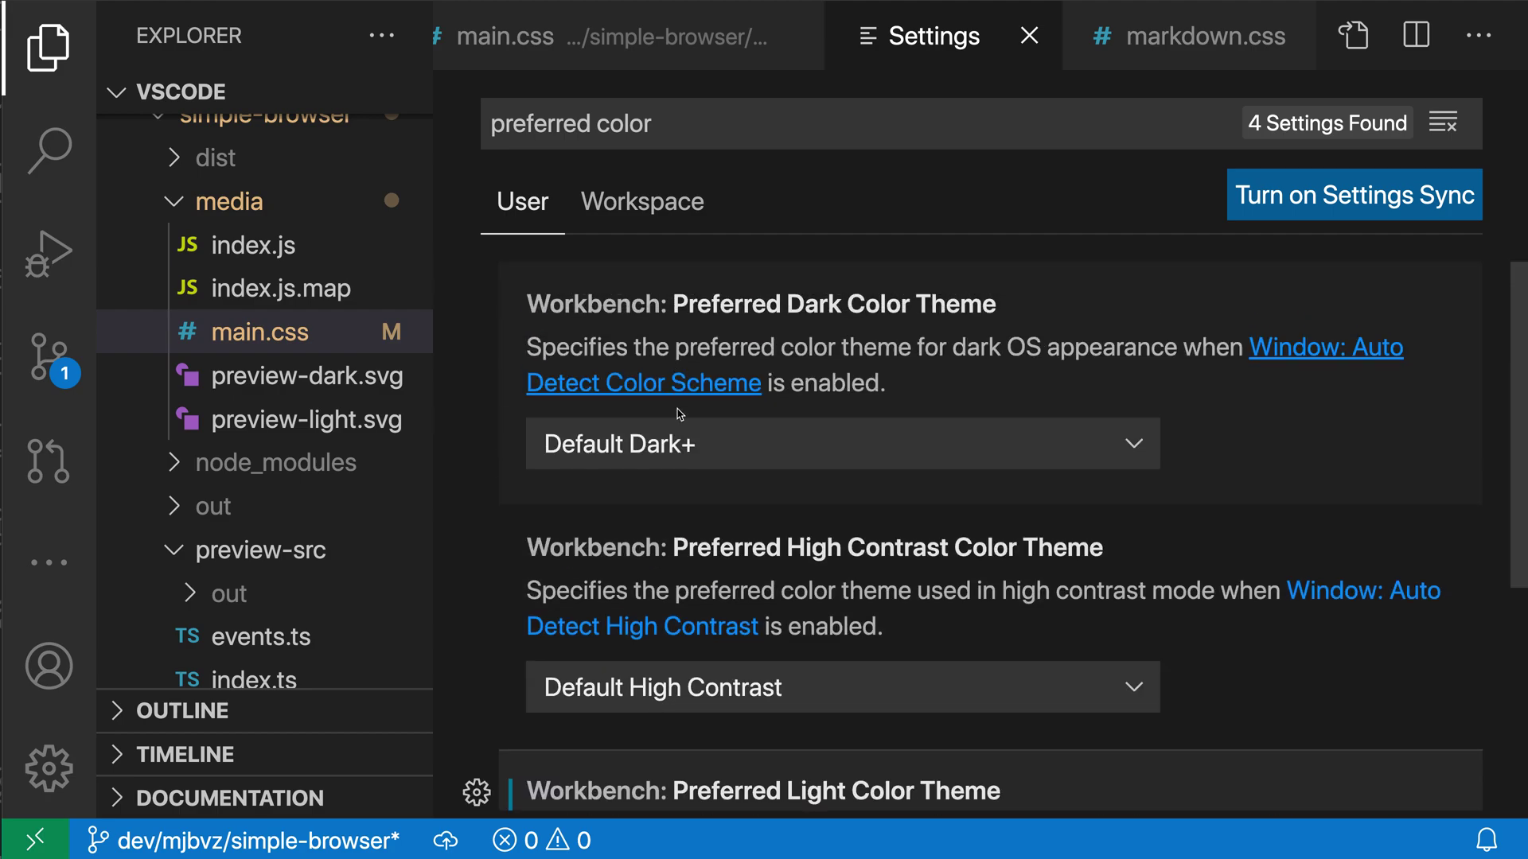
Step: Set Workbench: Preferred Dark Color Theme to Monokai
{"action": "left_click", "coordinate": [678, 444]}
{"action": "scroll", "coordinate": [654, 621], "scroll_direction": "down", "scroll_amount": 2}
{"action": "left_click", "coordinate": [648, 654]}
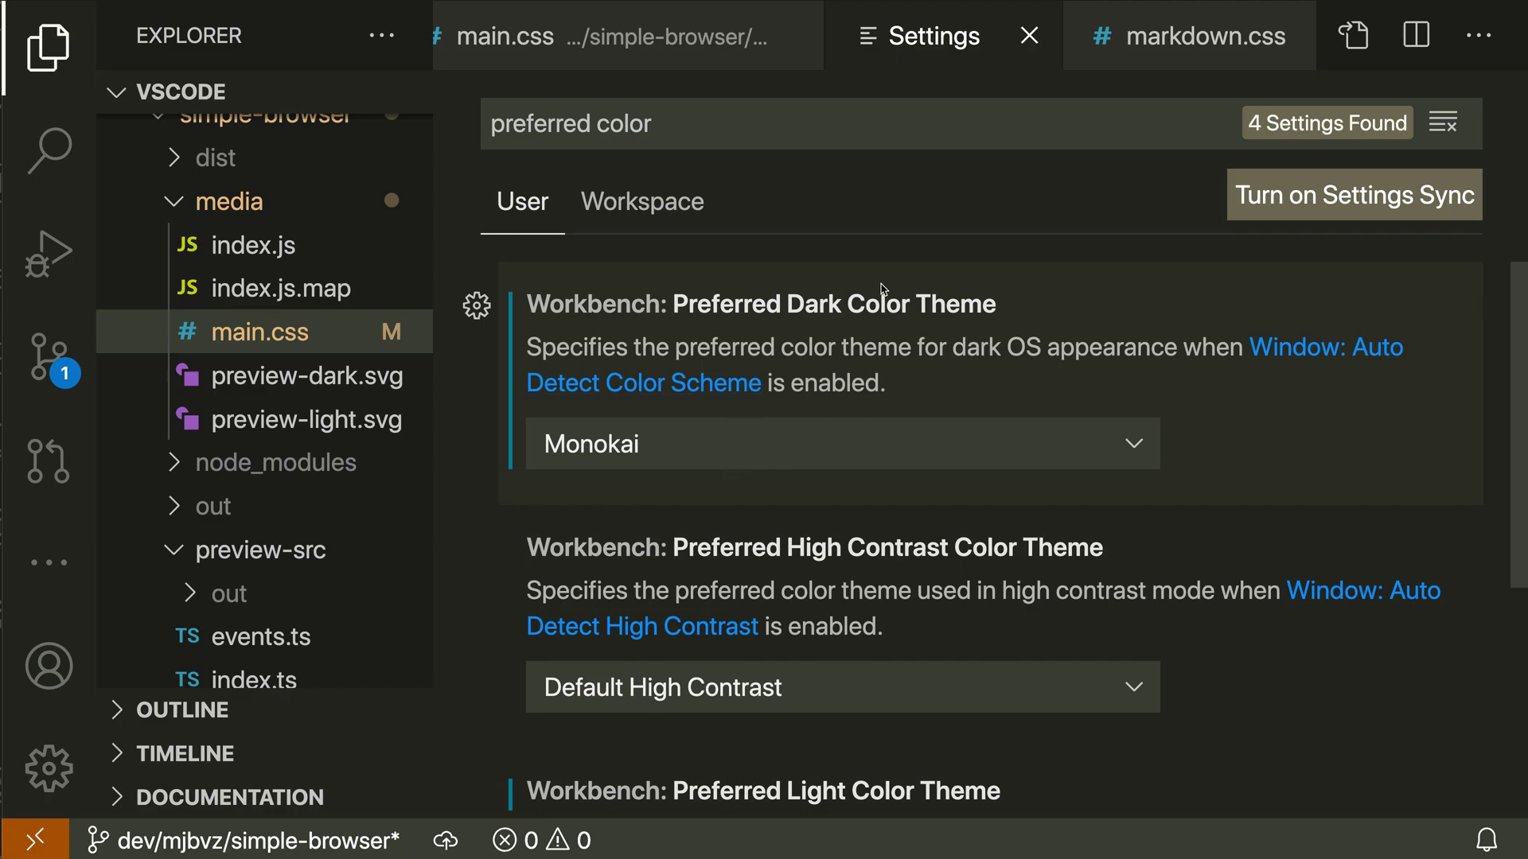
{"action": "key", "text": "super+Tab"}
Step: Switch the macOS appearance to Light and close System Preferences
{"action": "left_click", "coordinate": [635, 198]}
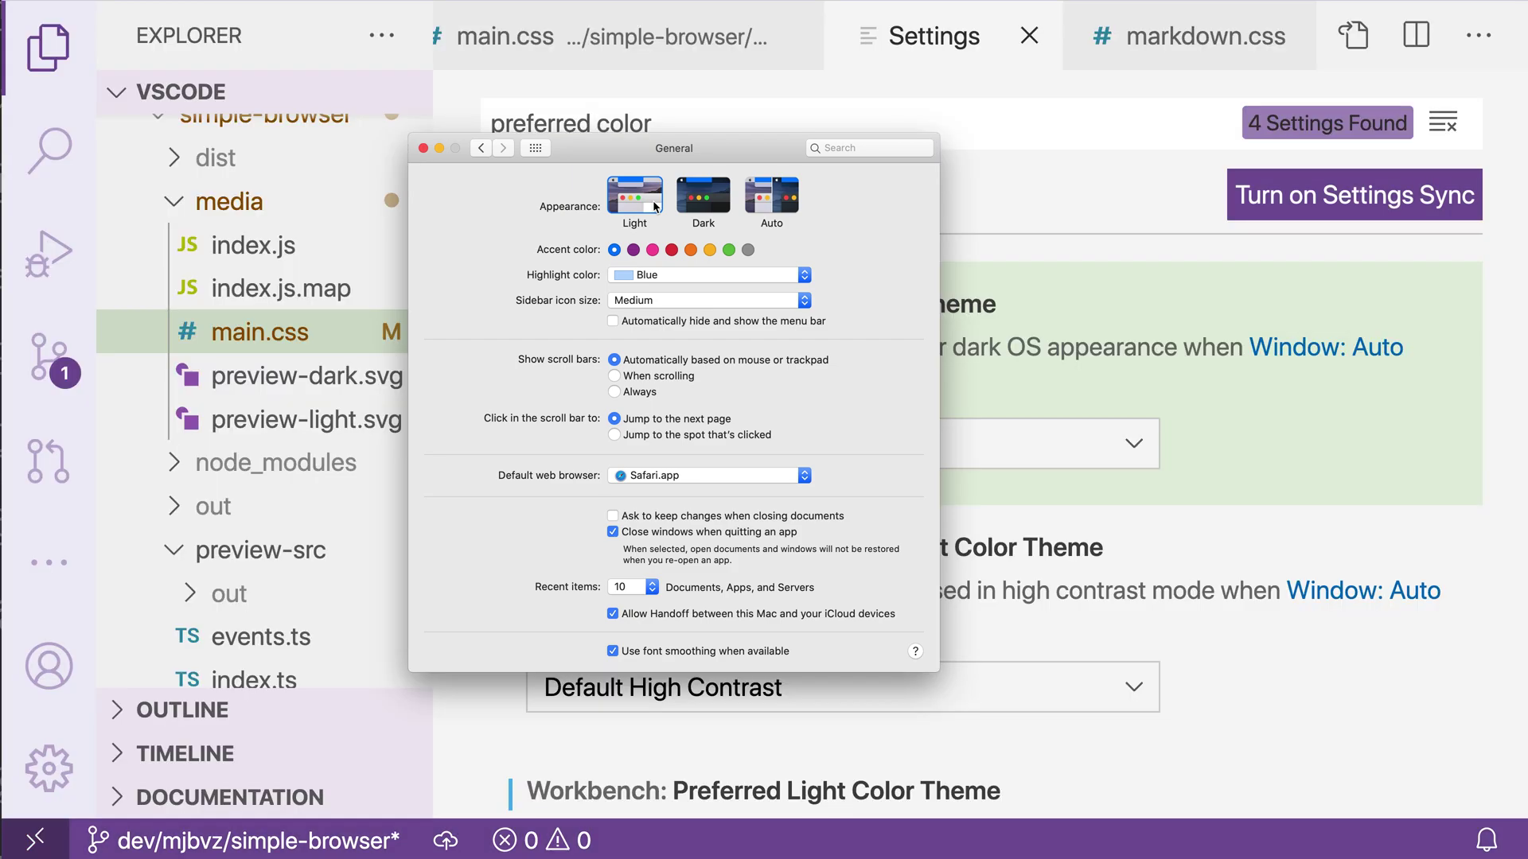
{"action": "key", "text": "super+Tab"}
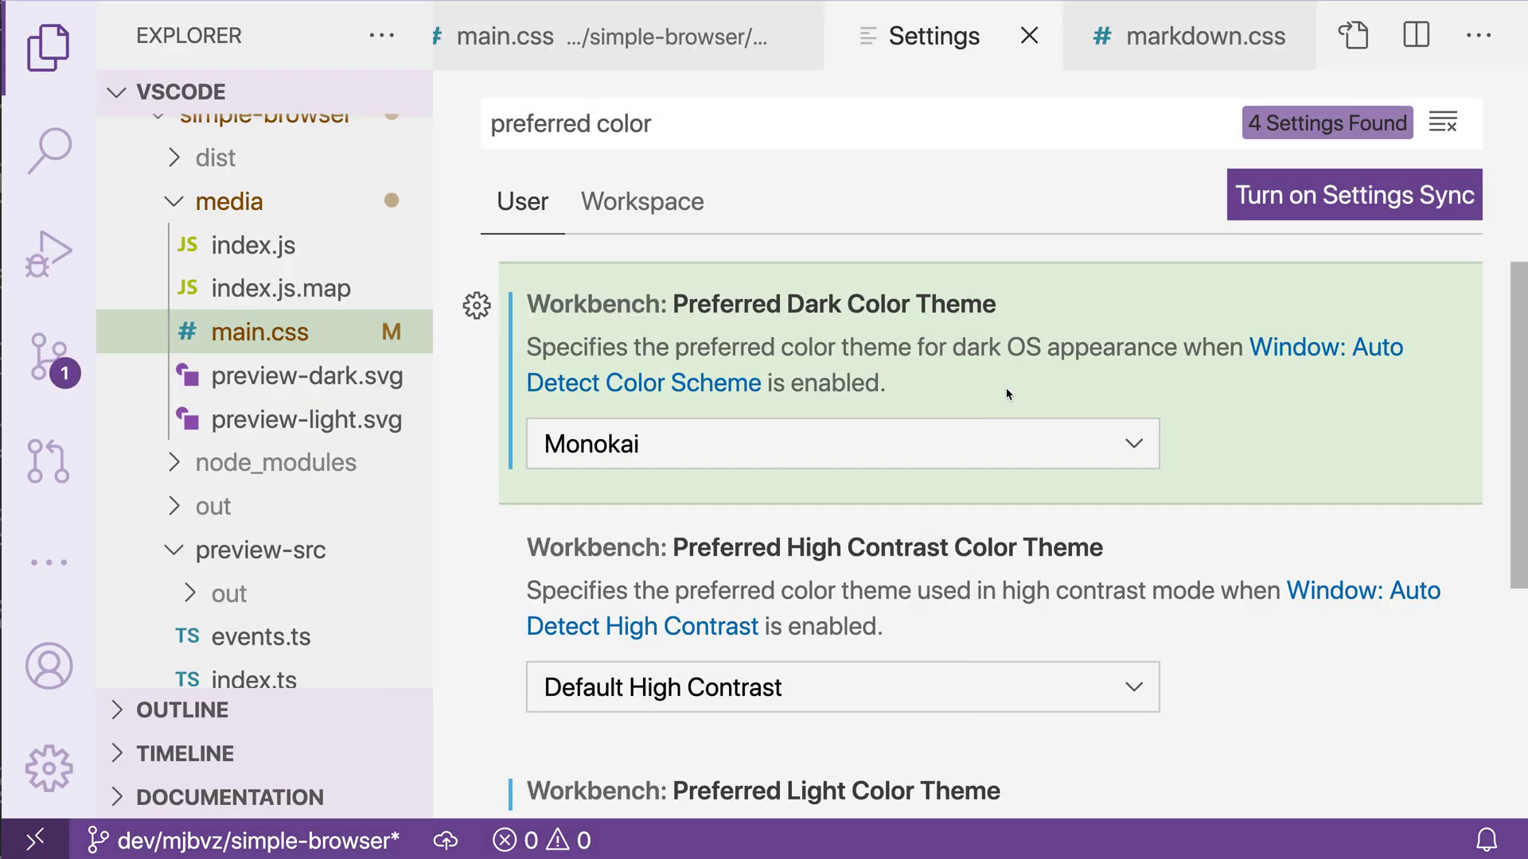